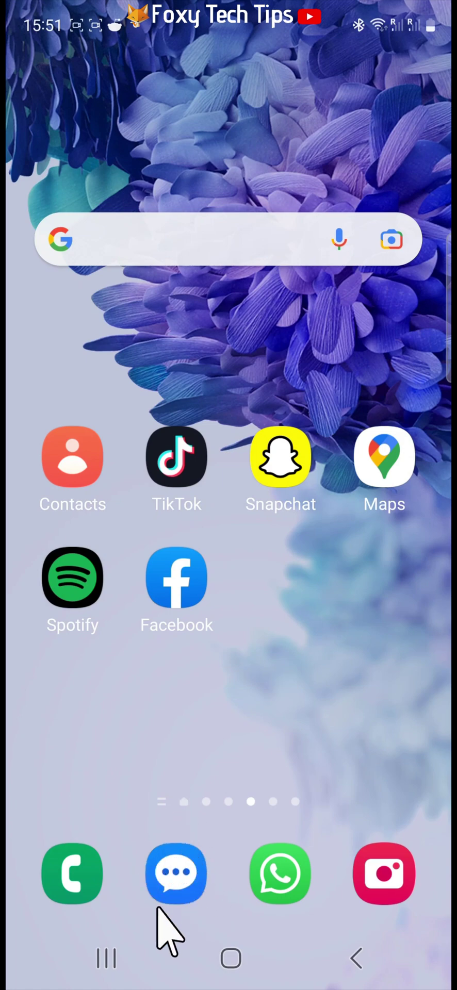
Open the 50333 thread and bring up the menu for its 3 January offers message
click(182, 883)
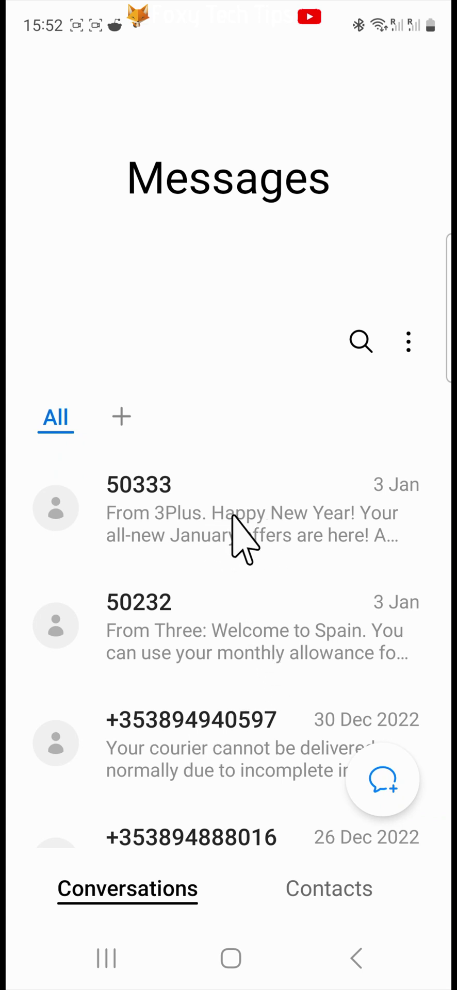
click(232, 515)
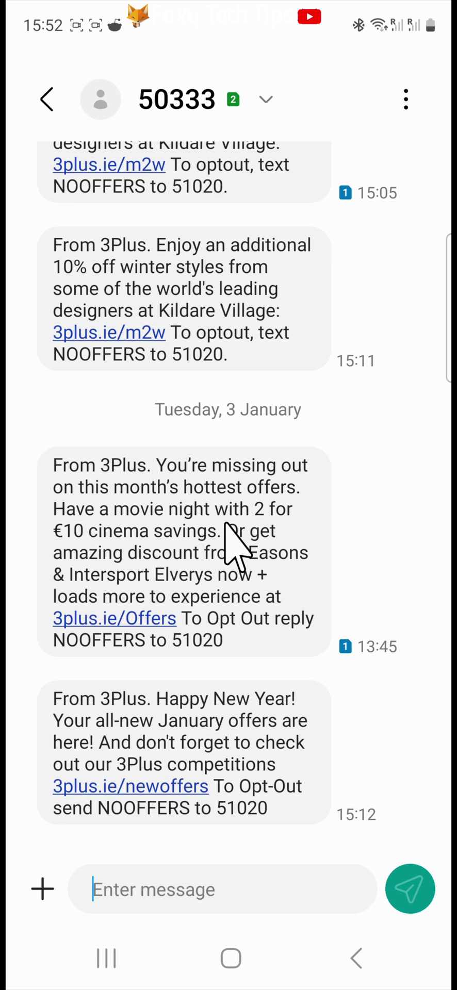
click(228, 525)
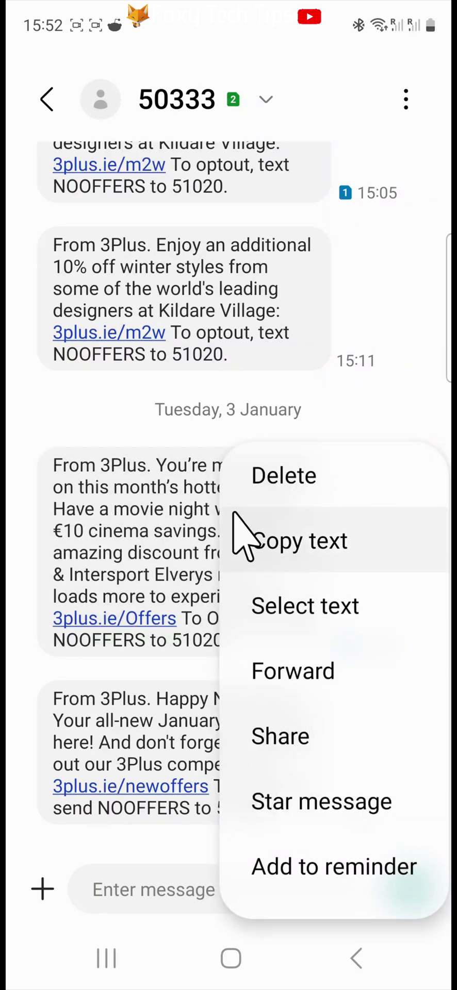
click(233, 513)
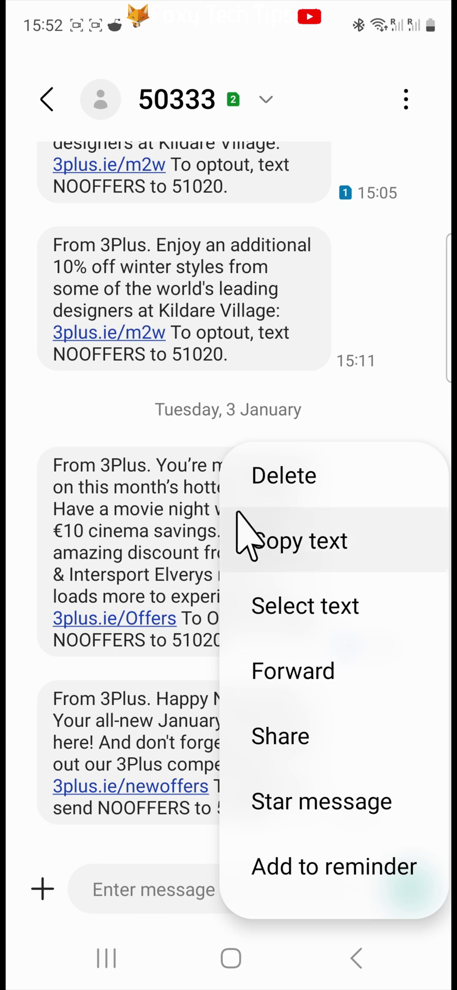
Move only the 3 January 'missing out' hottest-offers message to the Recycle bin
click(271, 484)
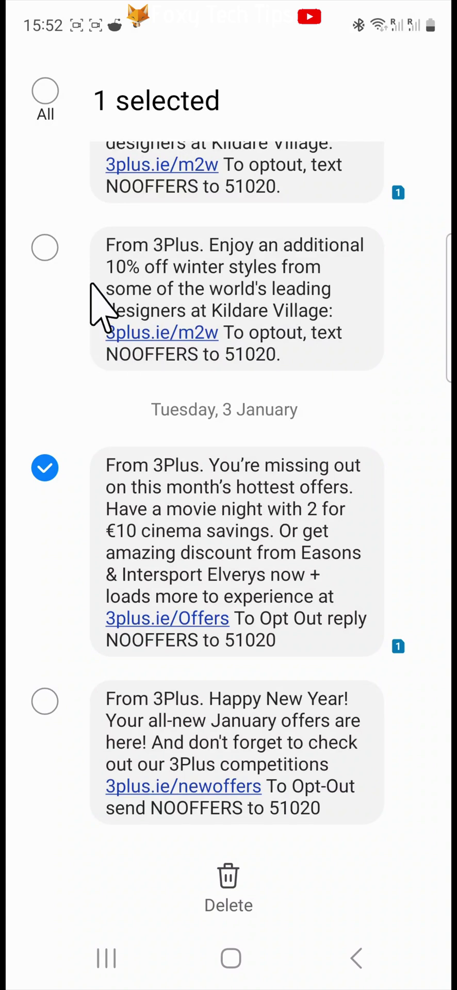
click(45, 248)
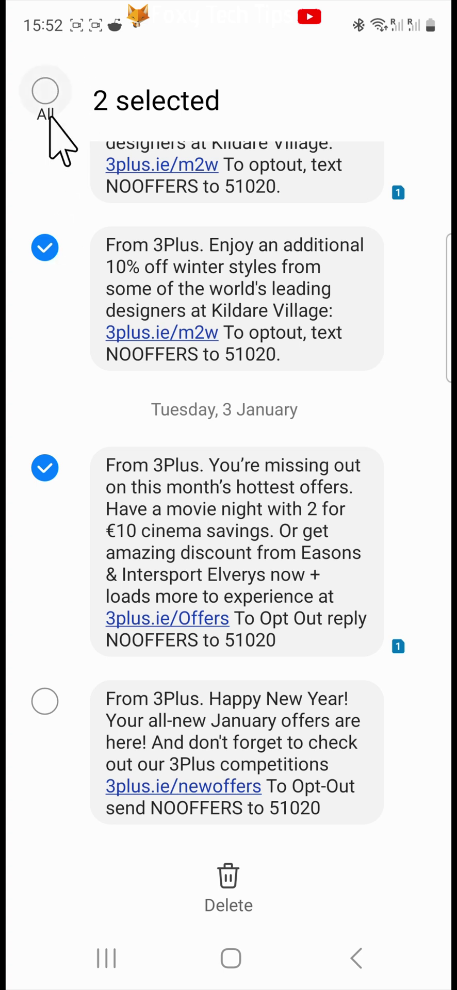
click(45, 91)
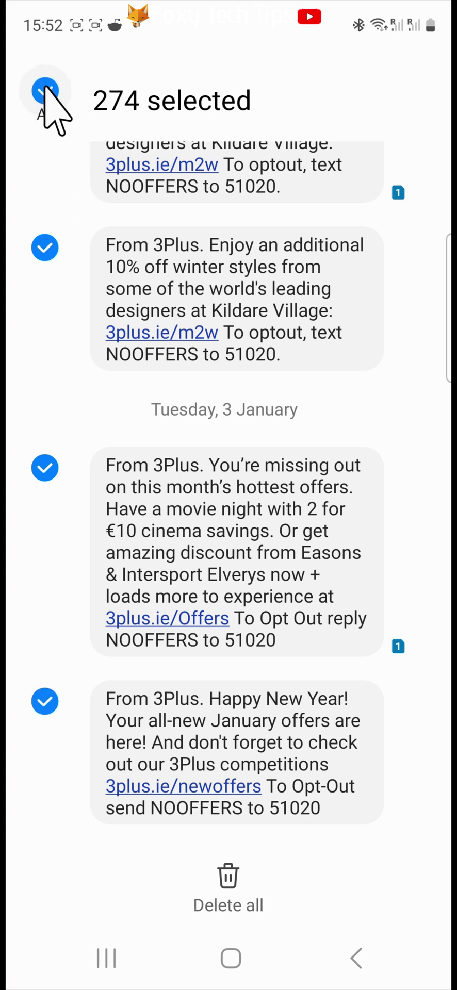
click(46, 91)
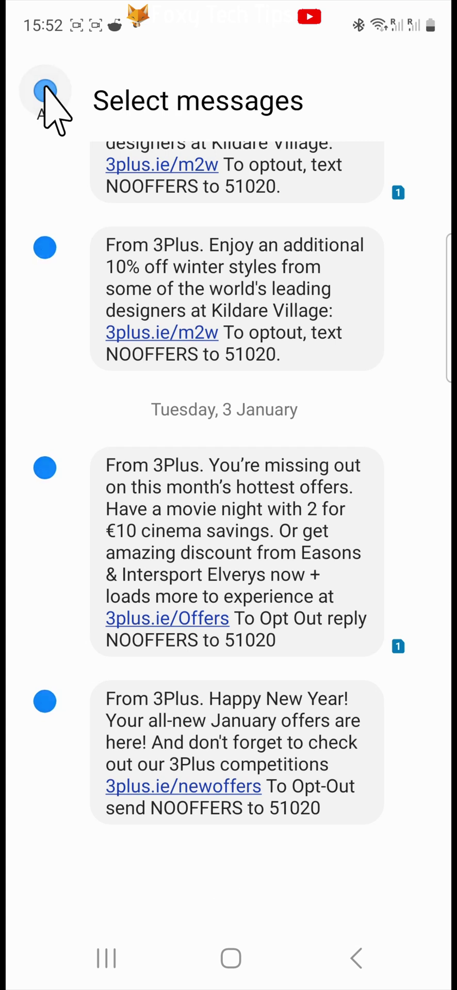
click(47, 469)
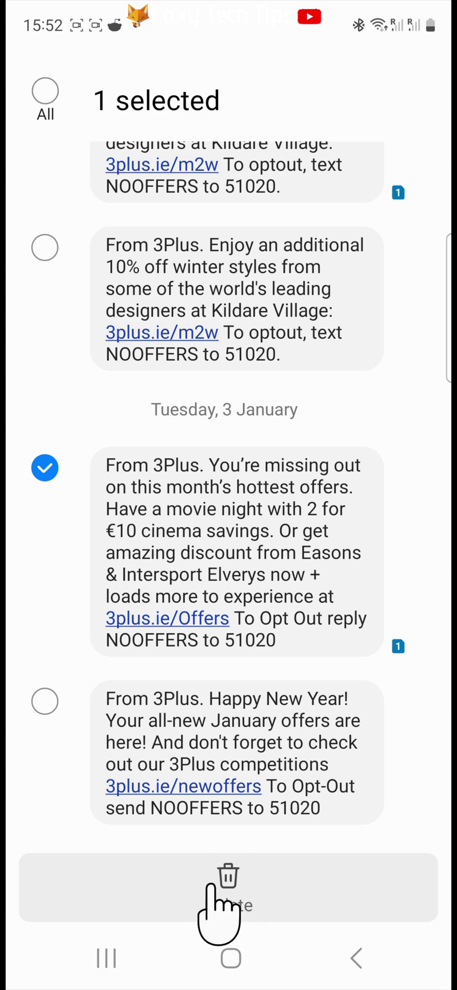
click(229, 897)
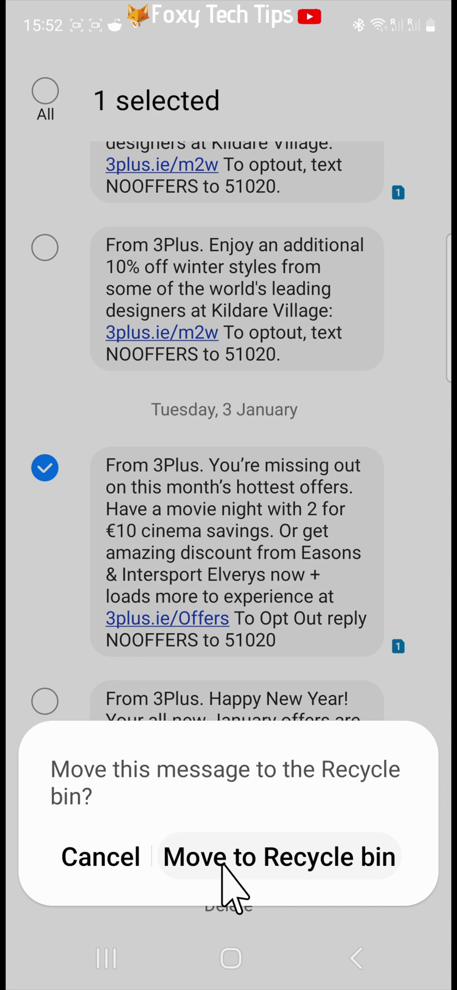
click(286, 861)
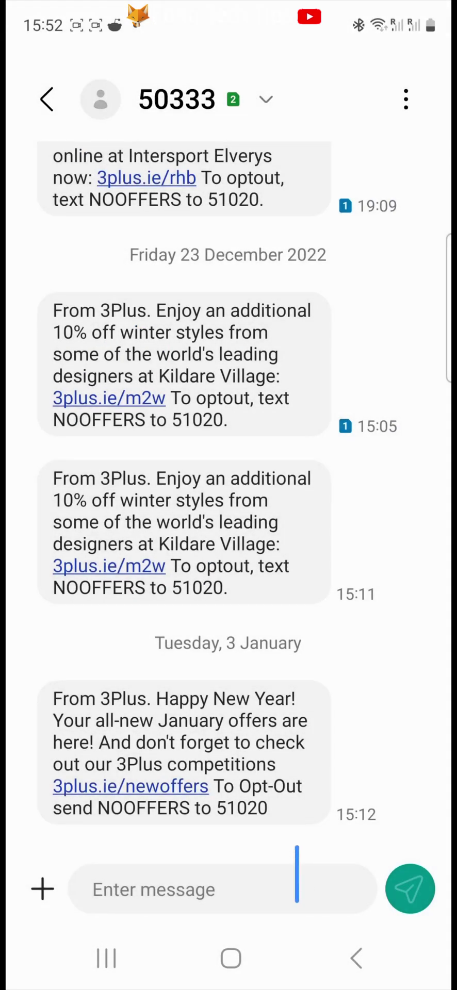
Move the duplicate 15:11 Kildare Village 10%-off message to the Recycle bin
click(405, 92)
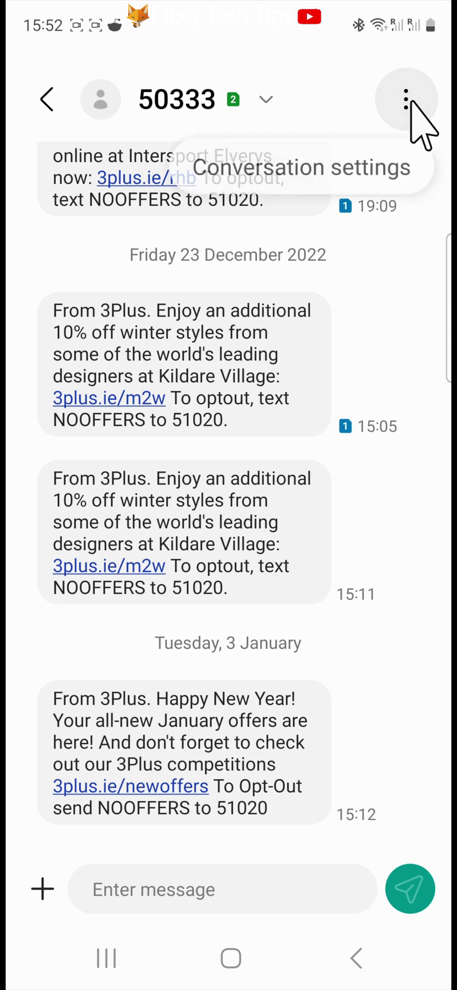
click(412, 101)
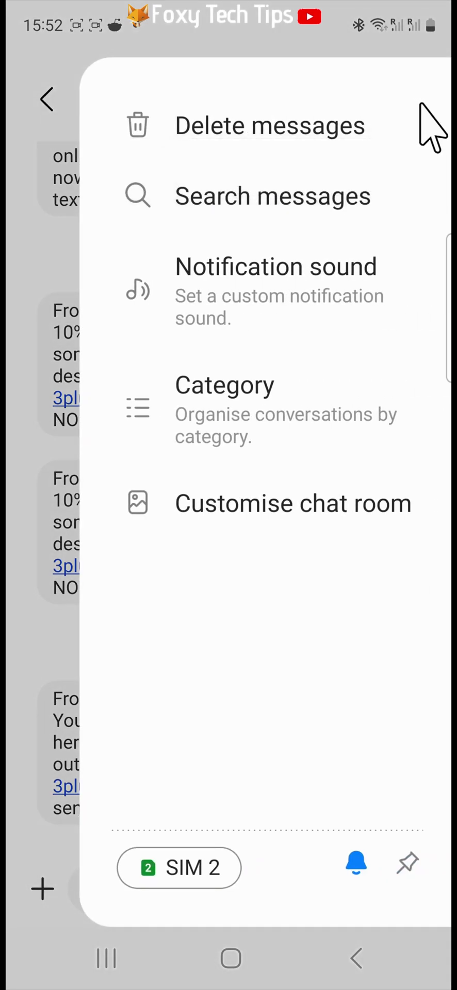
click(264, 150)
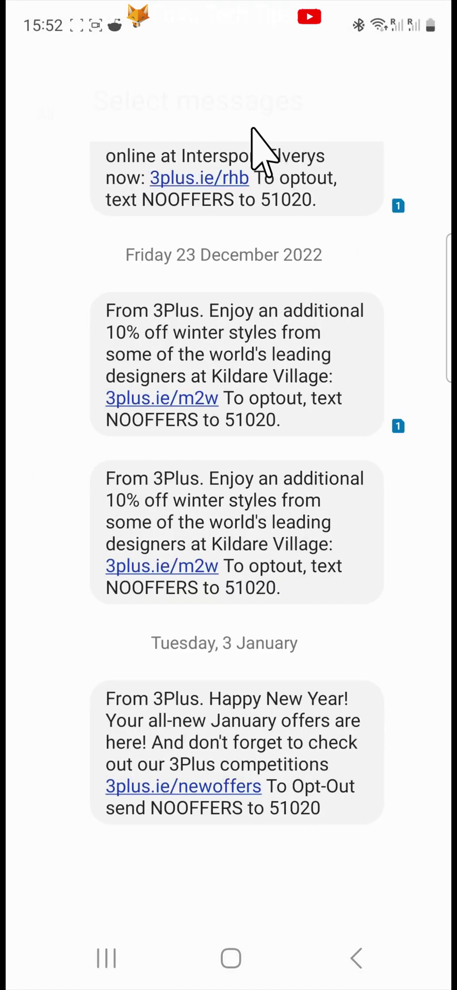
click(46, 482)
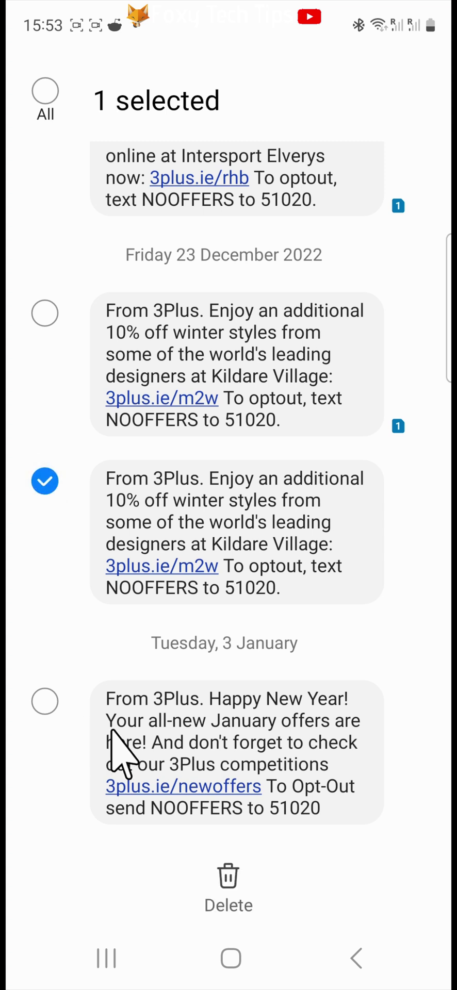
click(232, 889)
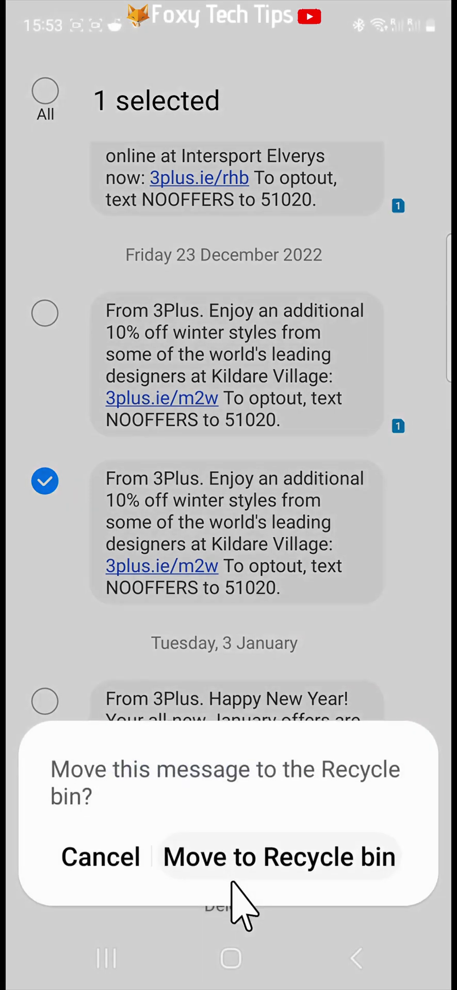
click(285, 856)
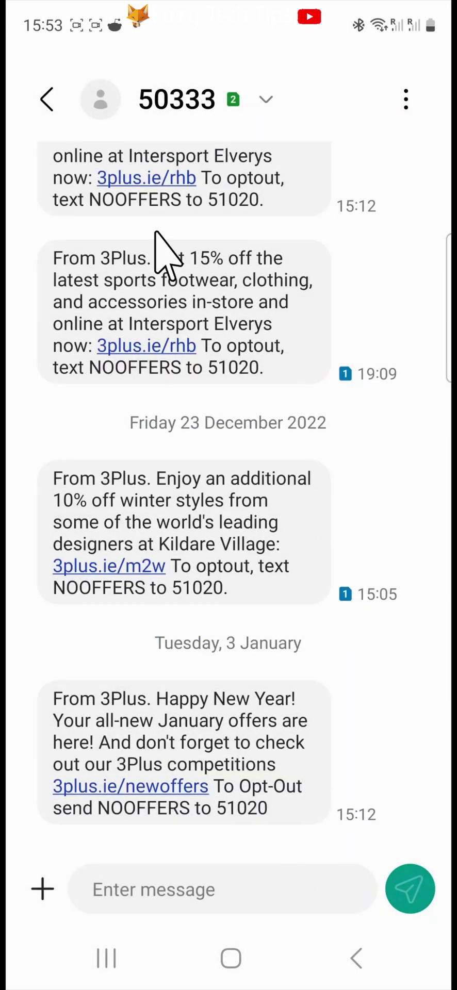
Return to the conversation list, clear any selected conversations, and show the list's More options menu
click(45, 98)
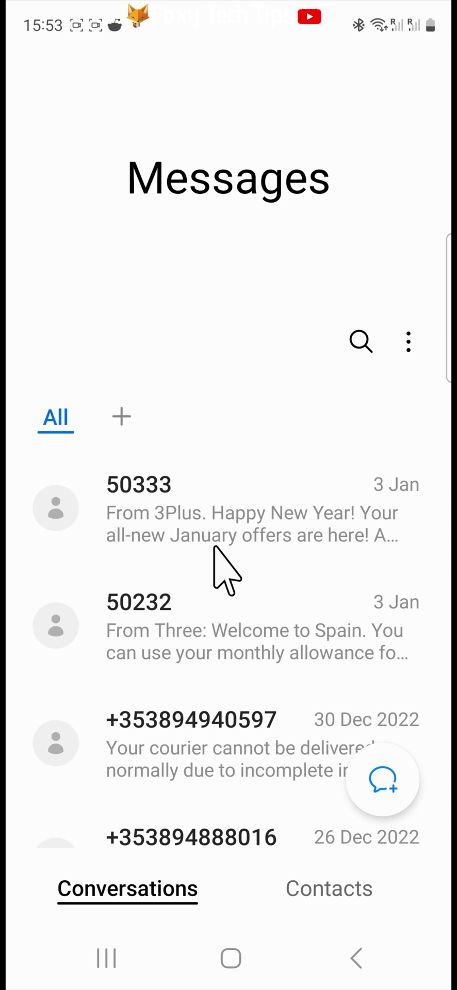
click(172, 514)
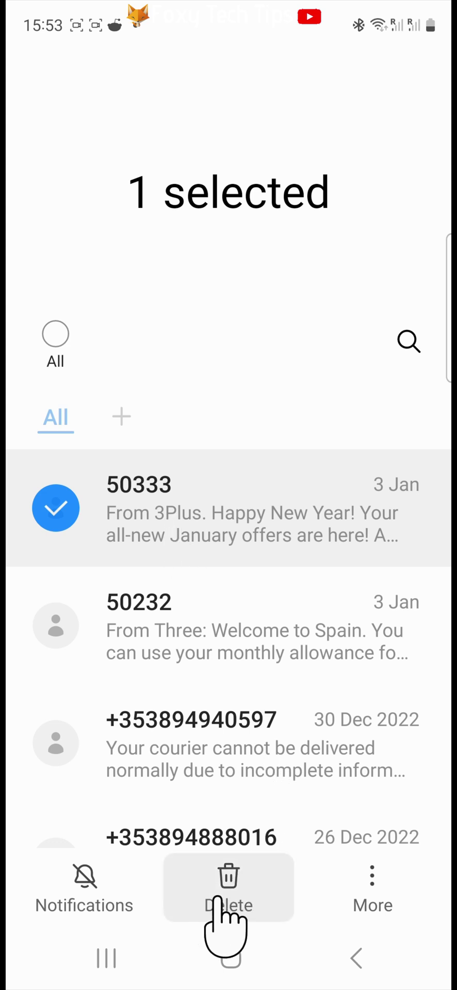
click(145, 759)
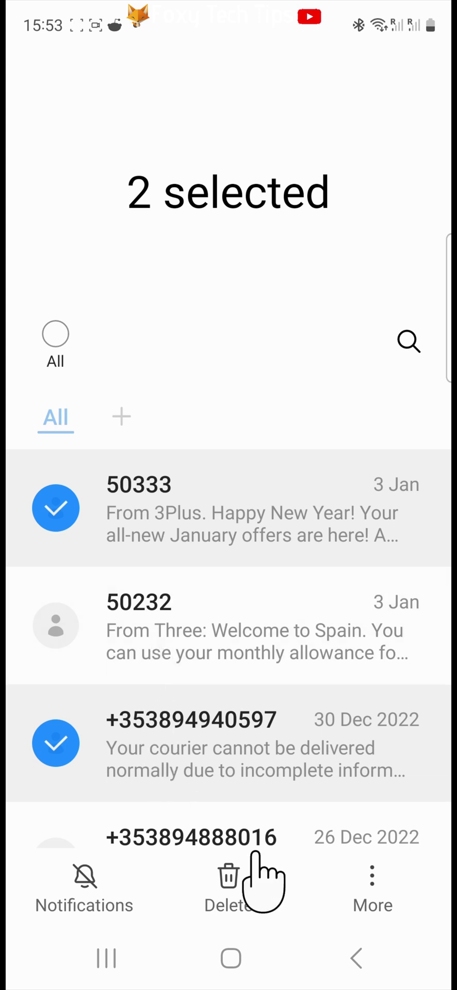
click(158, 750)
click(181, 536)
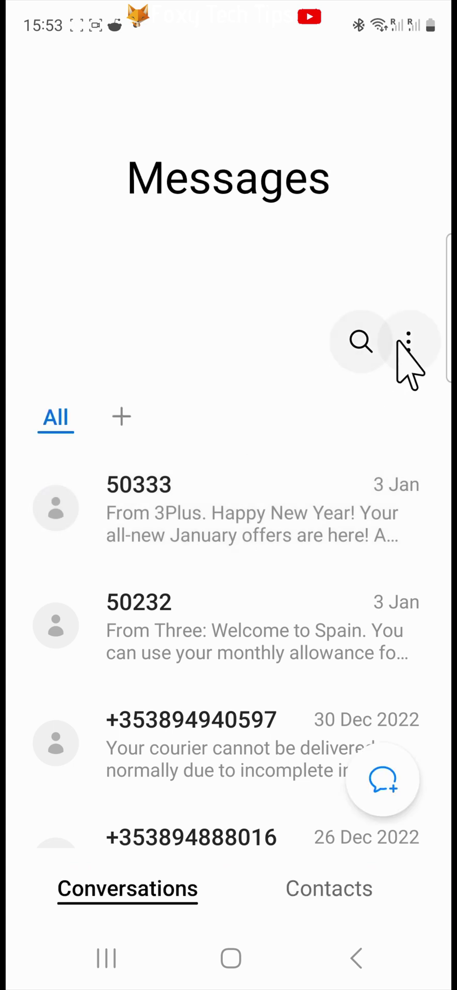
click(403, 345)
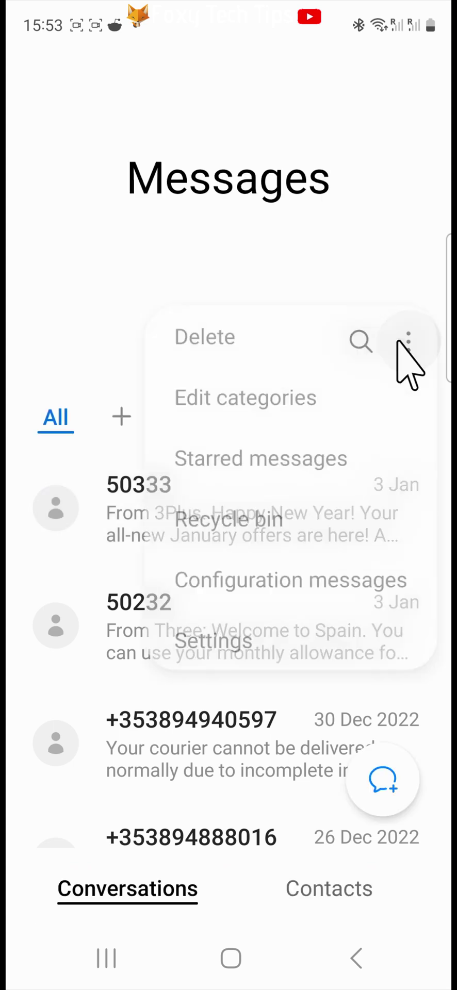
Move only the courier-delivery conversation to the Recycle bin, also blocking its number
click(188, 345)
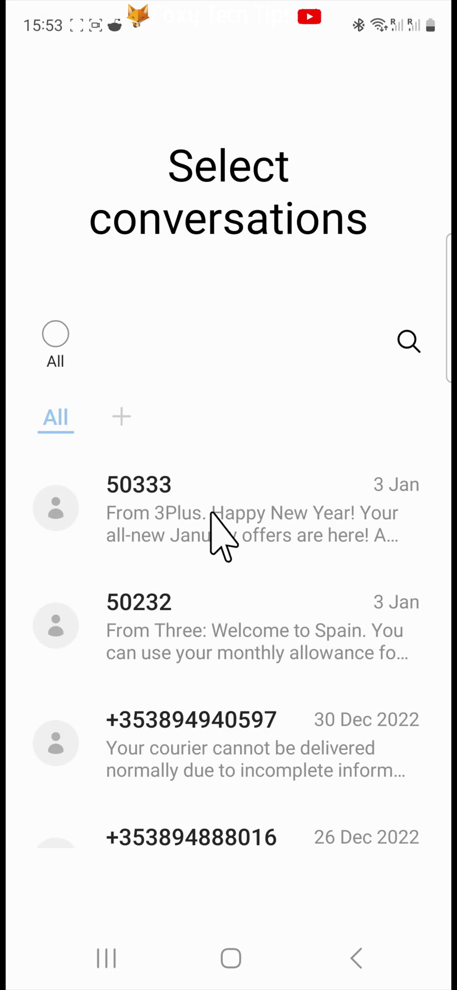
click(214, 513)
click(150, 727)
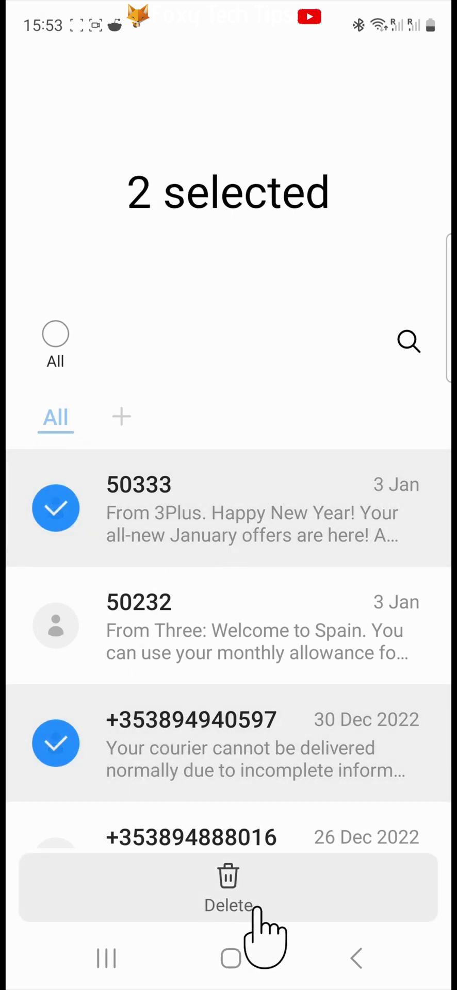
click(238, 512)
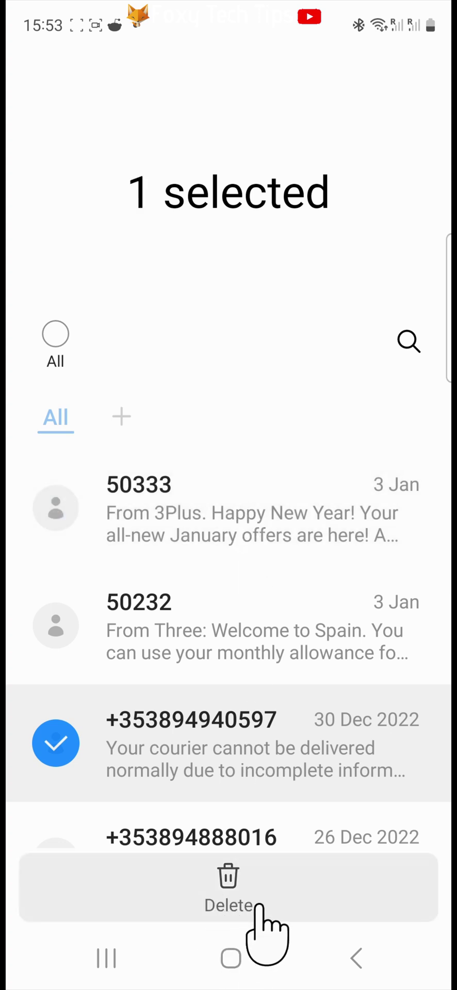
click(232, 887)
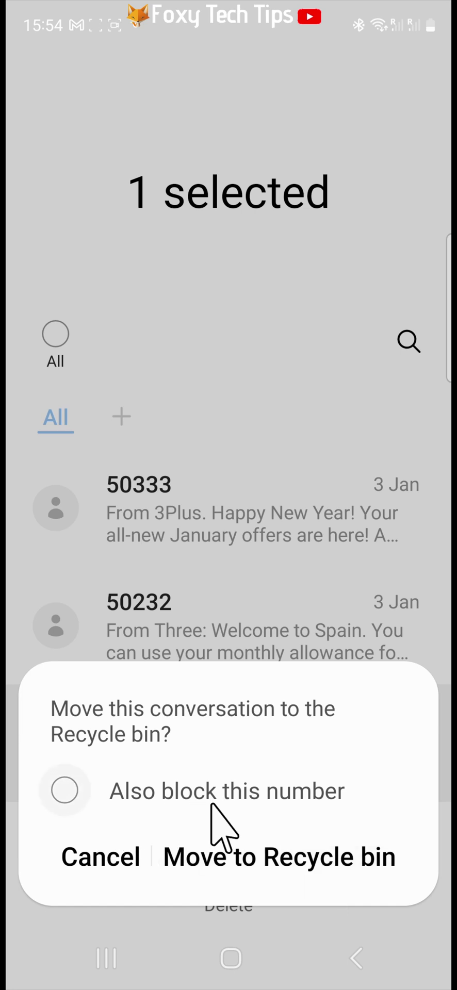
click(67, 791)
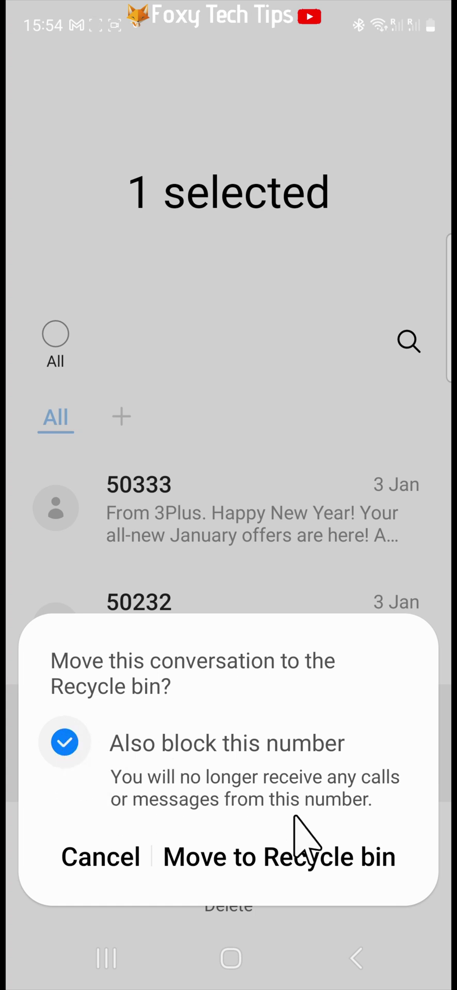
click(264, 867)
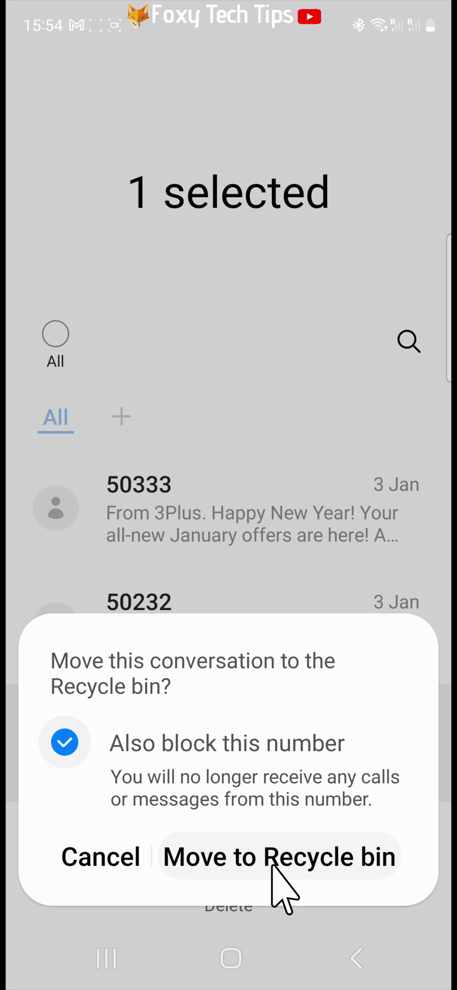
click(271, 860)
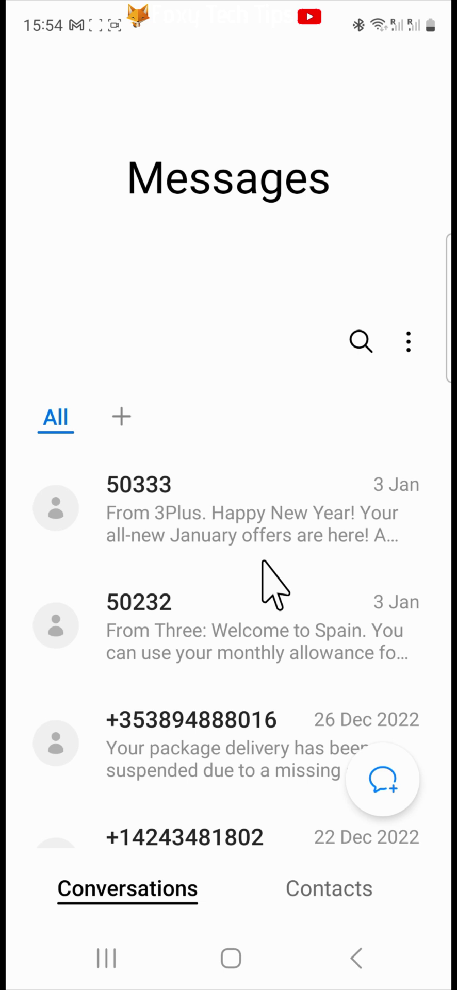
Go to the Recycle bin through the conversation list's More options menu
click(360, 340)
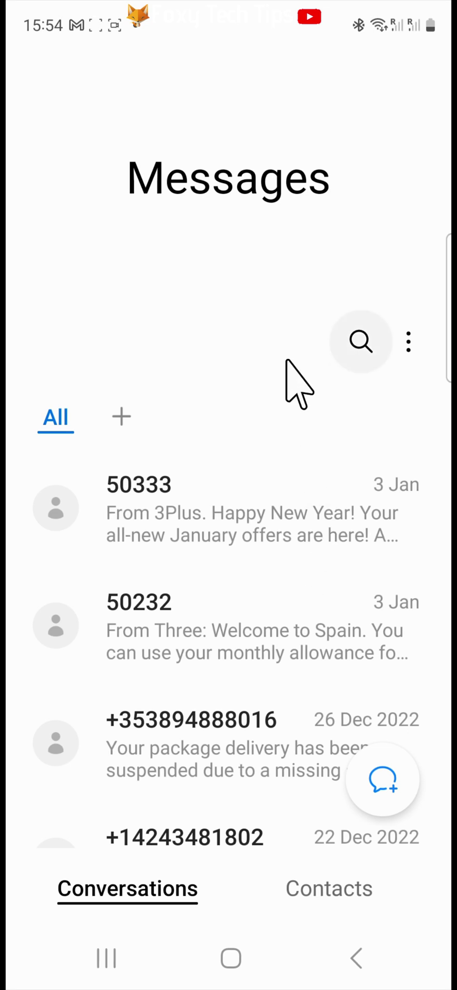
click(406, 342)
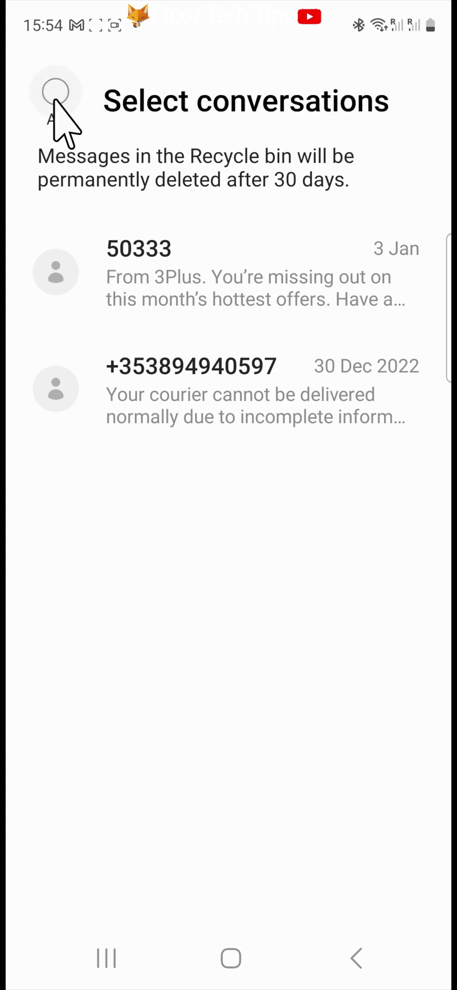
Select the 50333 and courier conversations in the bin and permanently delete both
click(55, 93)
click(56, 93)
click(123, 261)
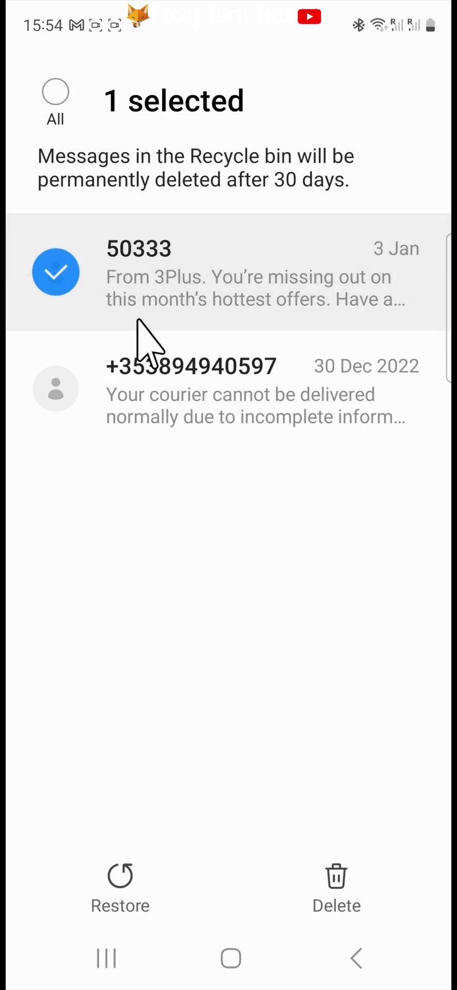
click(142, 377)
click(336, 917)
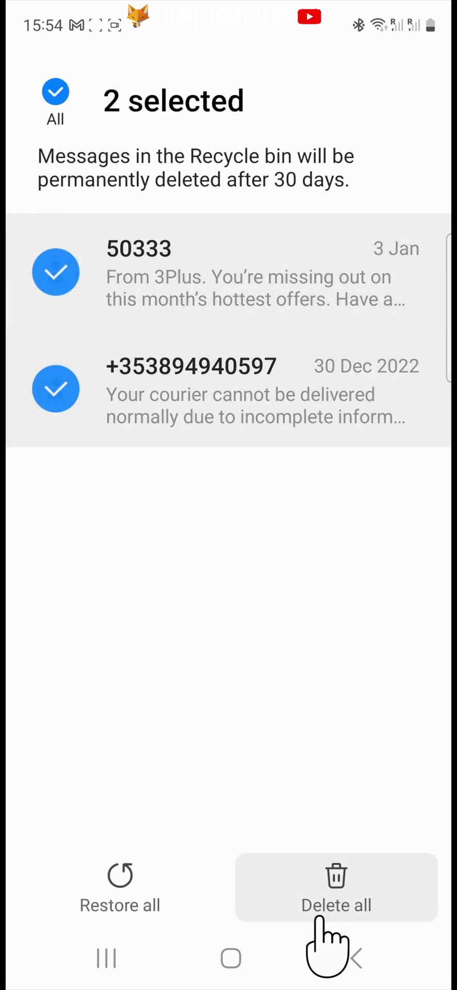
click(337, 892)
click(345, 860)
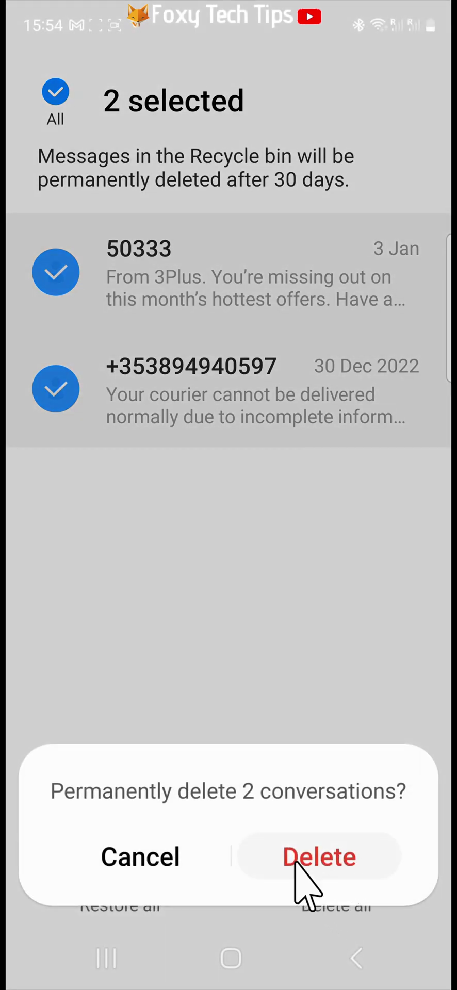
click(340, 858)
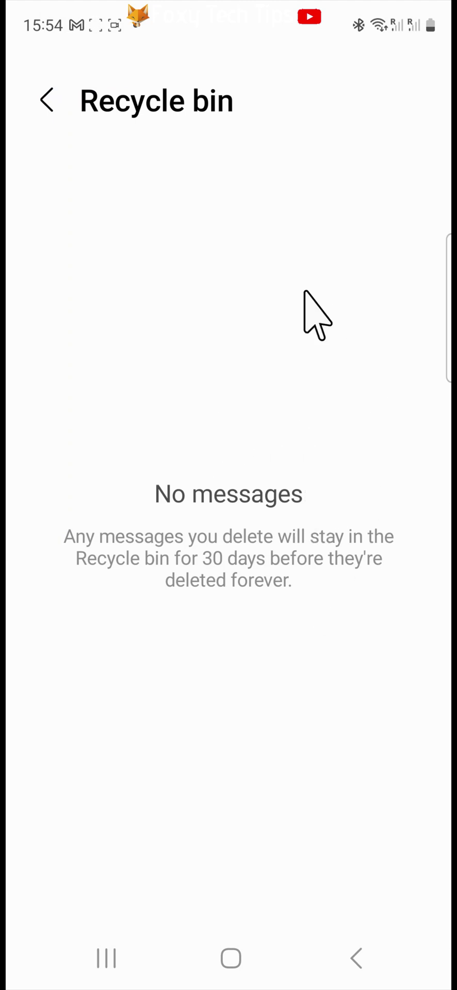